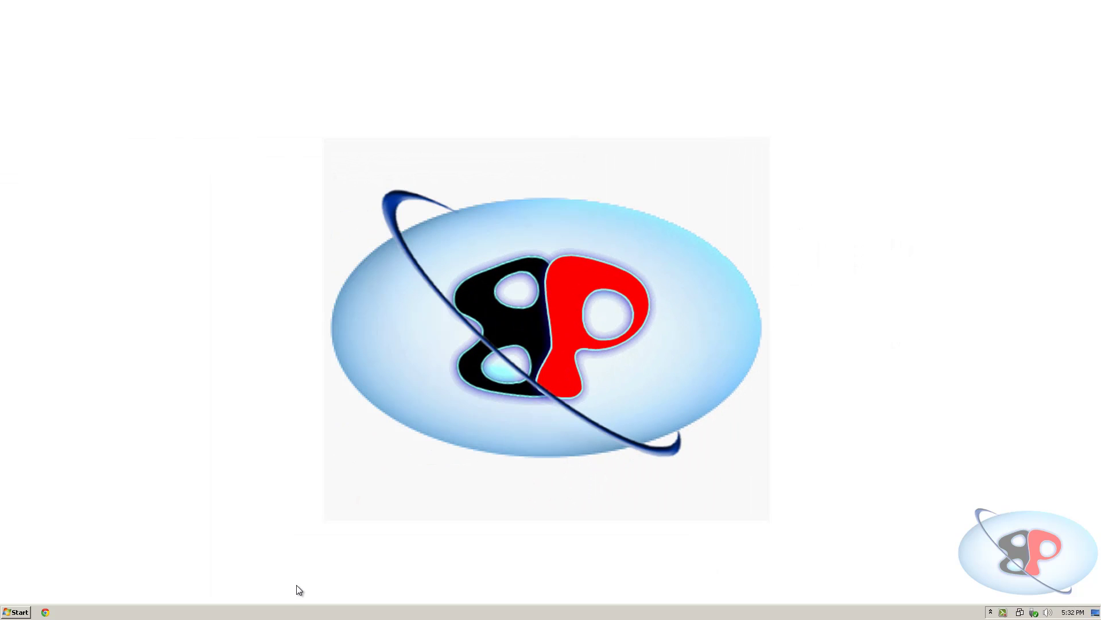
# Search Google for 'synergy' and open the Download page on synergy-foss.org
pyautogui.click(46, 613)
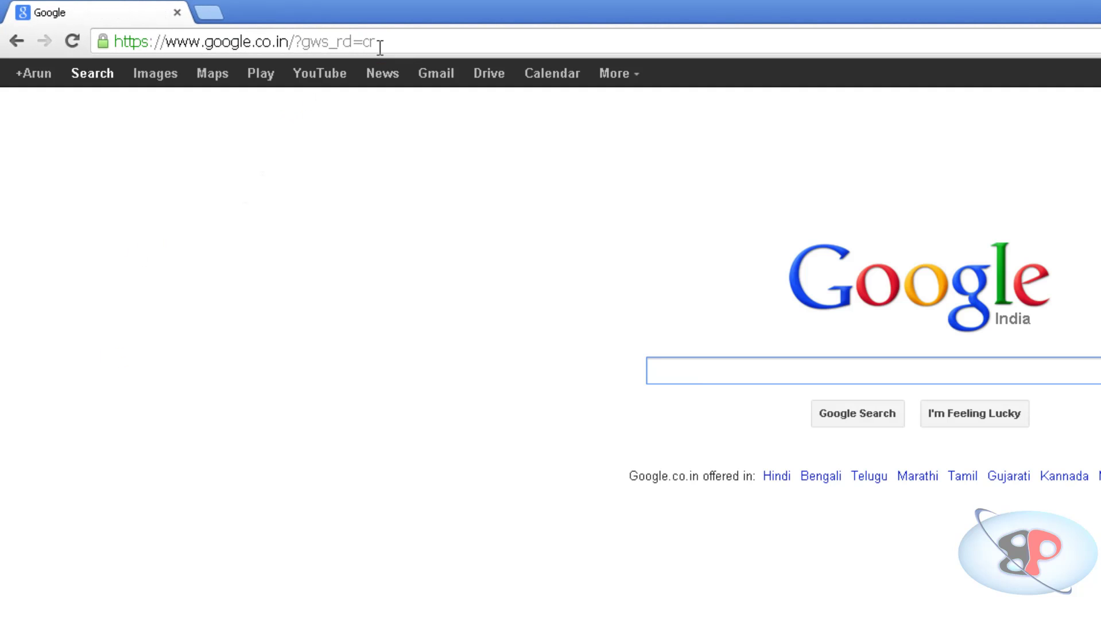
pyautogui.write('synergy')
pyautogui.press('Return')
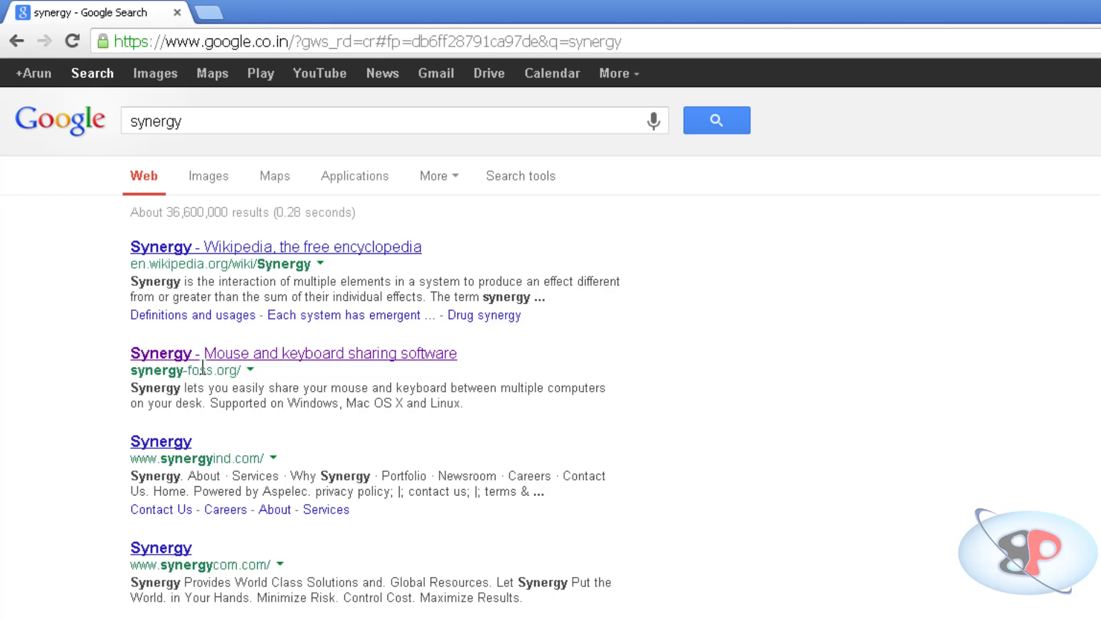
pyautogui.click(305, 354)
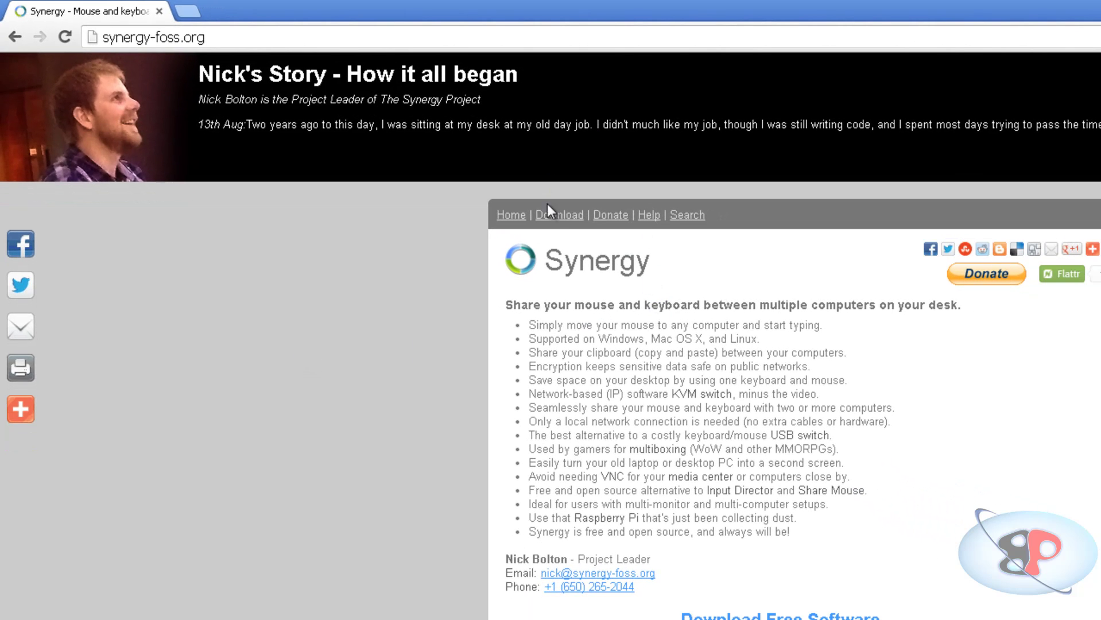
pyautogui.click(554, 218)
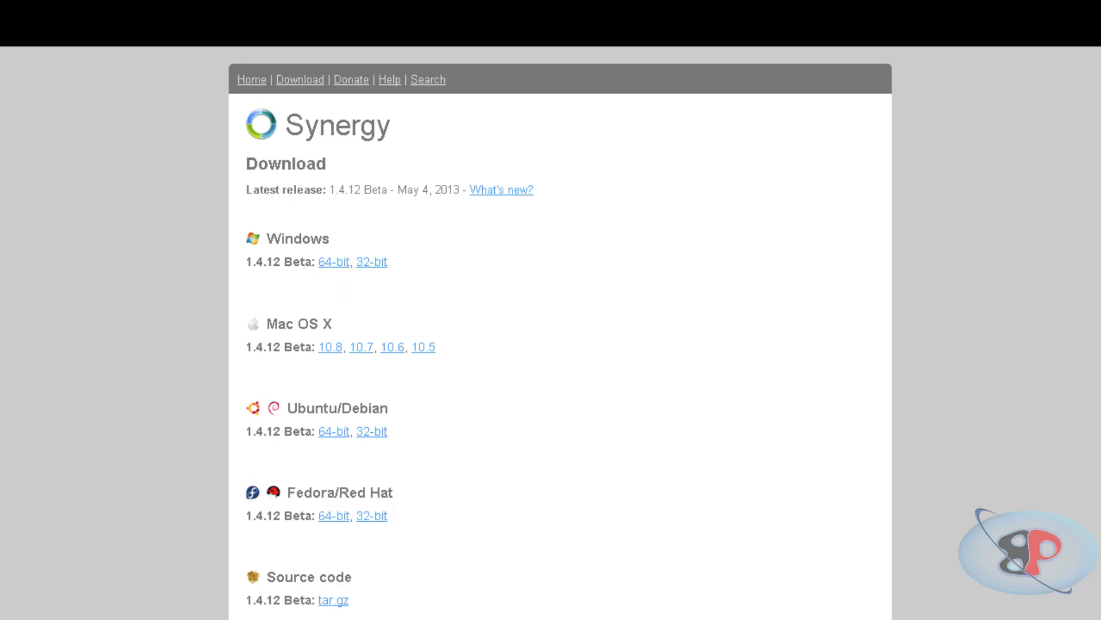
# Close Chrome and browse to the FreeAgent GoFlex Drive (J:) in Computer
pyautogui.rightClick(98, 613)
pyautogui.click(61, 588)
pyautogui.click(13, 613)
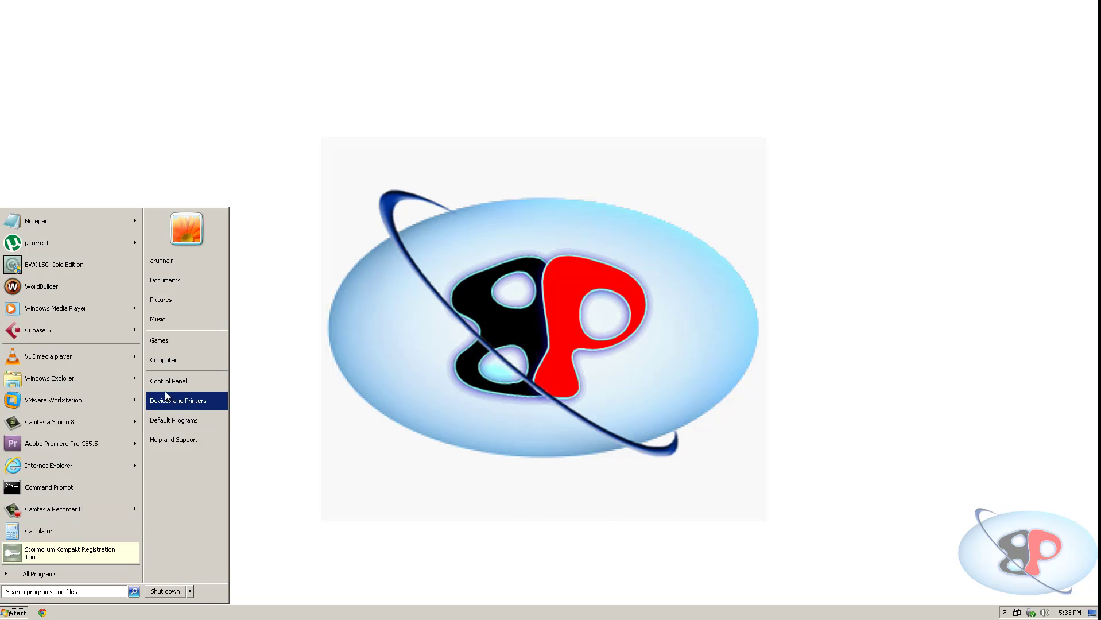
pyautogui.click(175, 363)
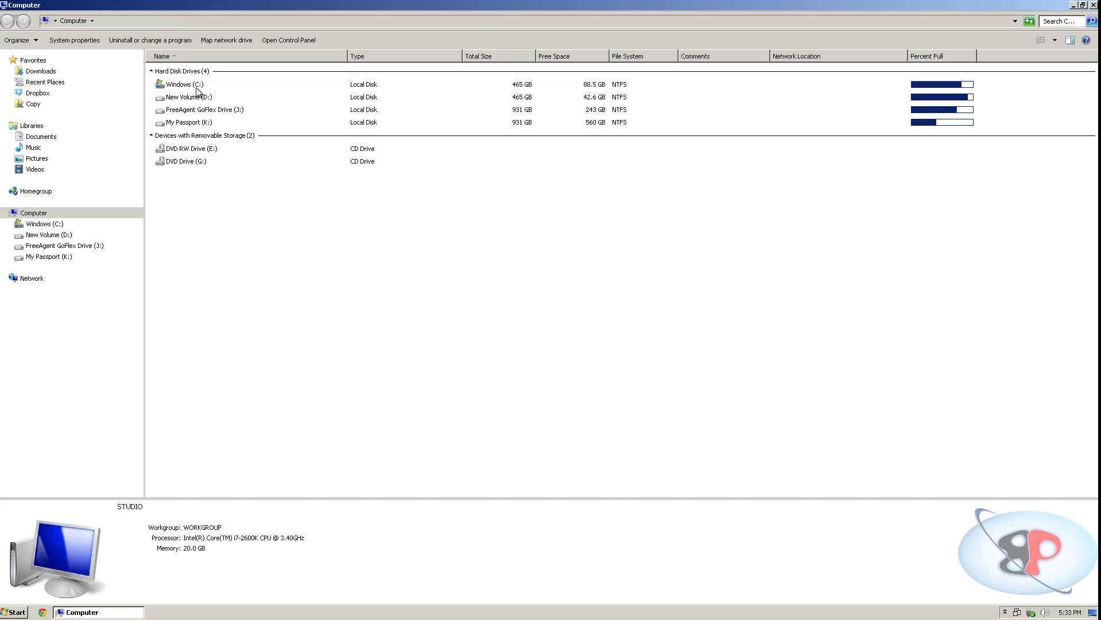
pyautogui.doubleClick(208, 111)
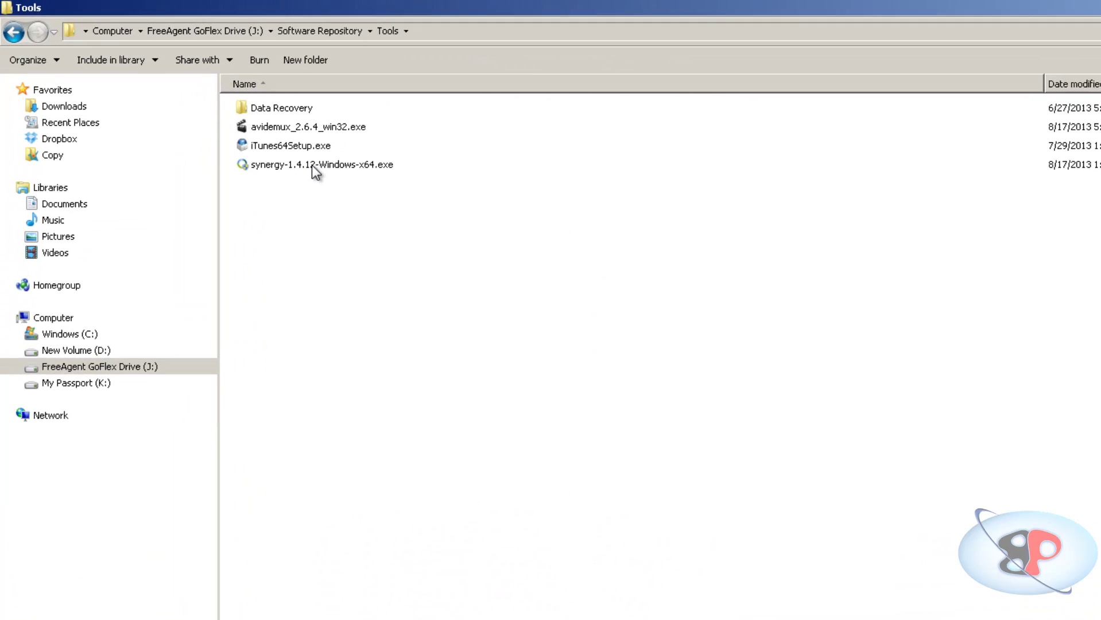
# Run synergy-1.4.12-Windows-x64.exe as administrator, accept the license, and install to the default location
pyautogui.click(382, 201)
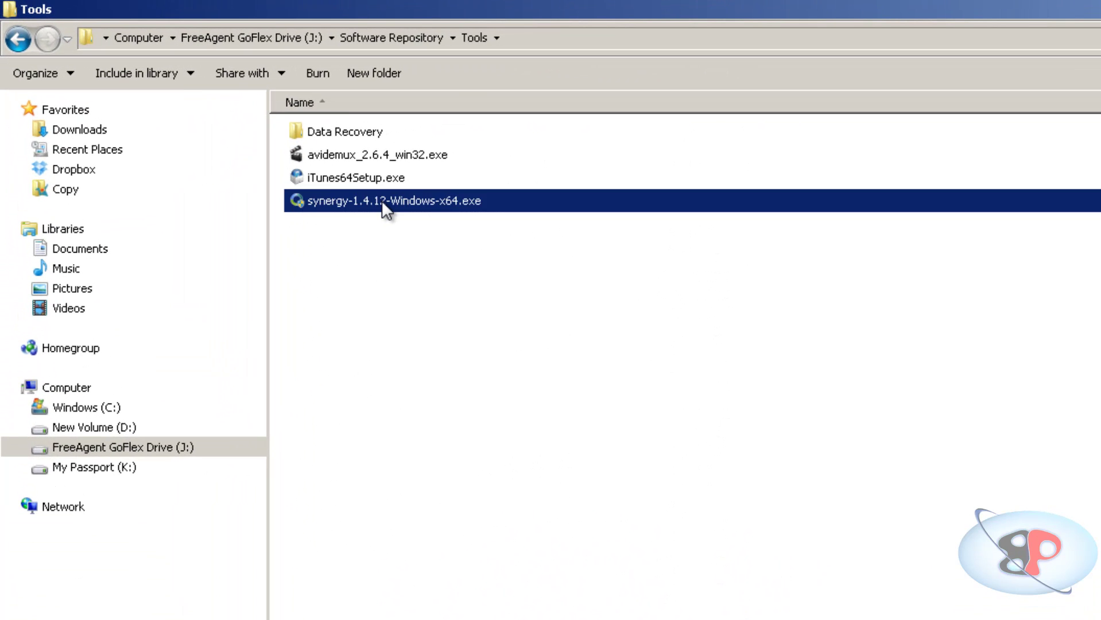
pyautogui.rightClick(382, 201)
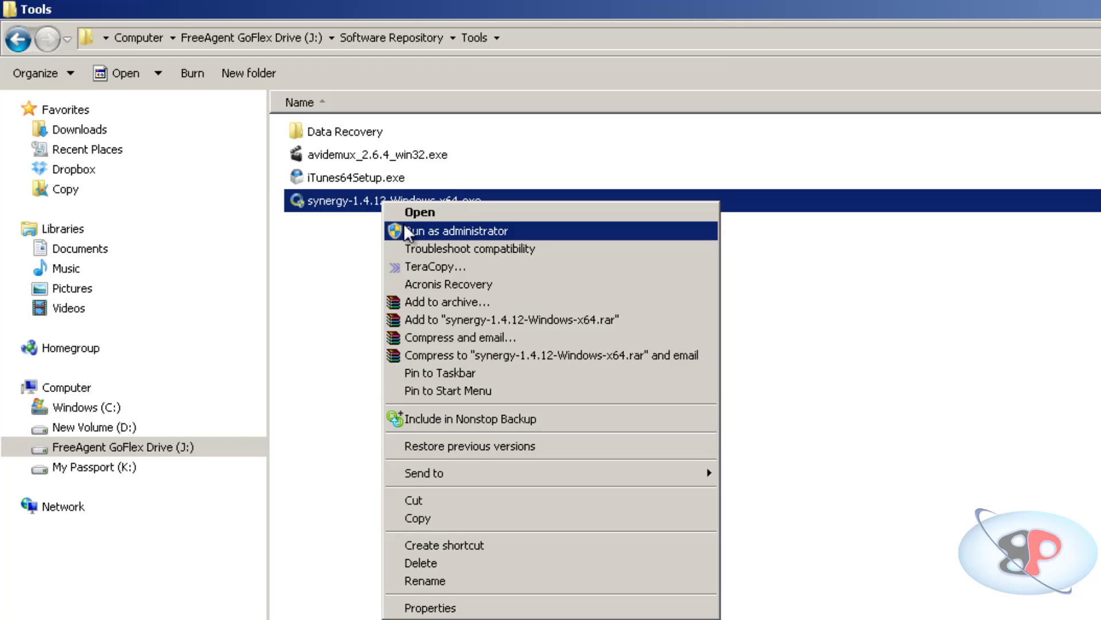
pyautogui.click(404, 230)
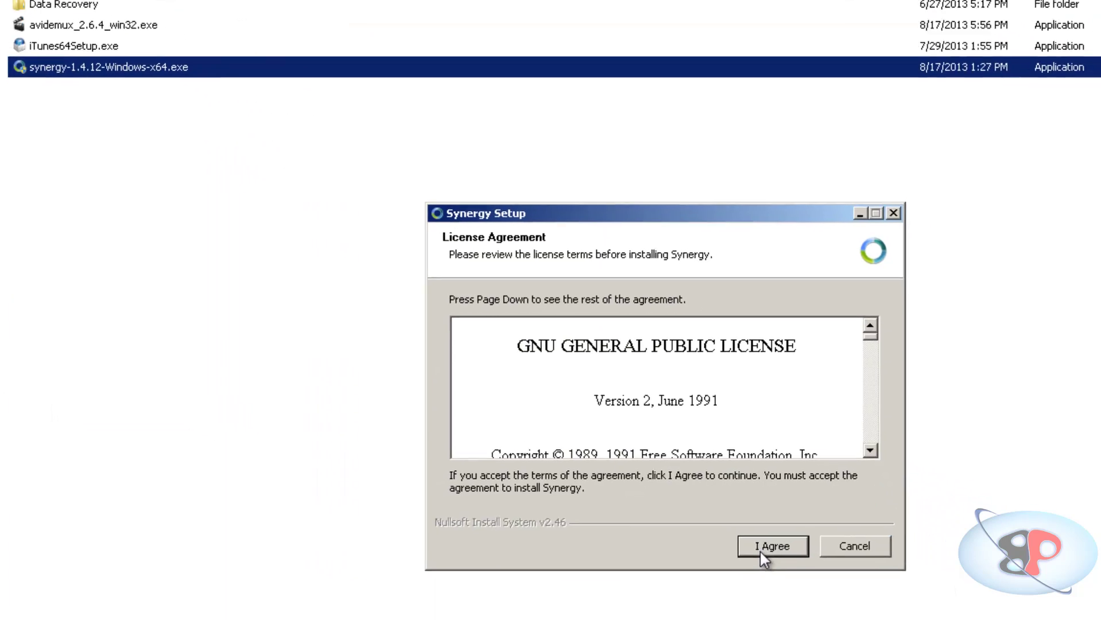
pyautogui.click(761, 553)
pyautogui.click(647, 480)
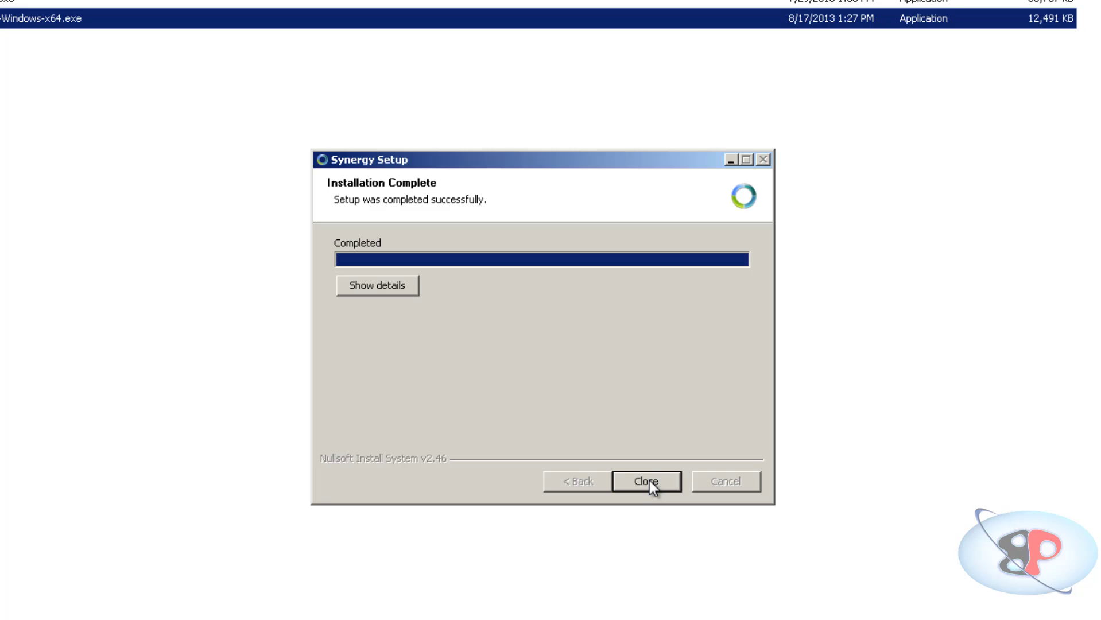
# Finish the installer and bring the Synergy main window, in Server mode, into focus
pyautogui.click(648, 481)
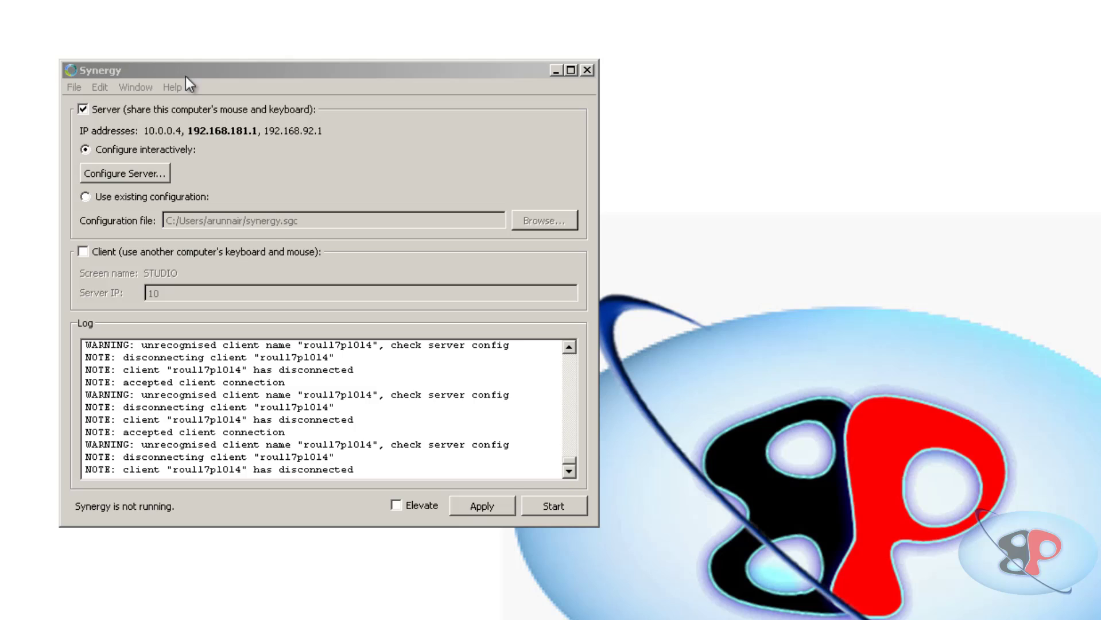
pyautogui.click(125, 115)
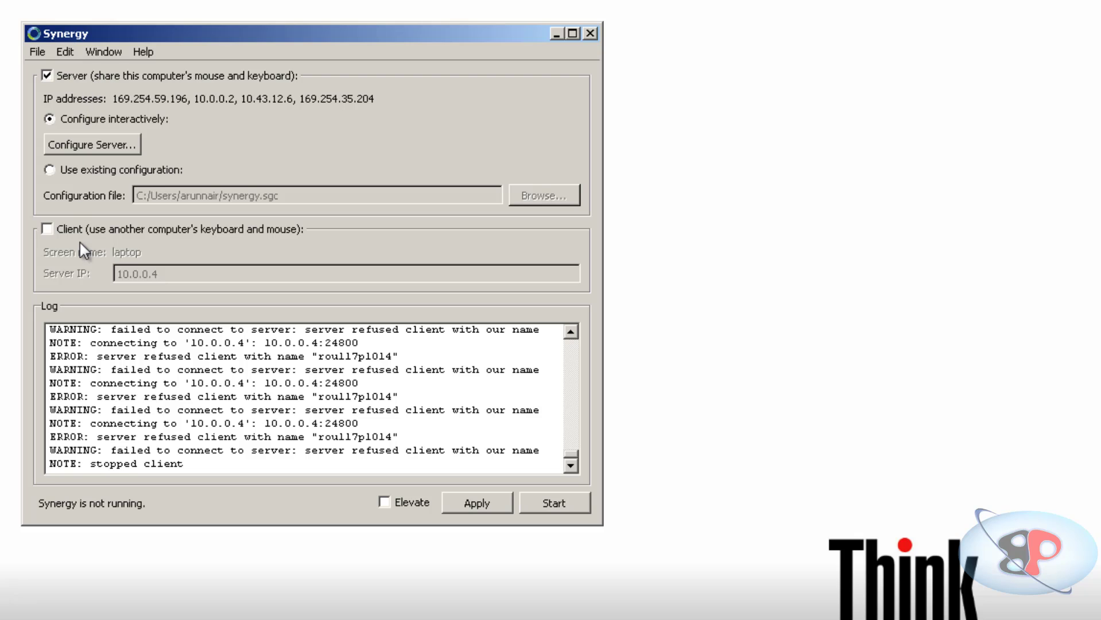
# Switch Synergy to Client mode using server IP 10.0.0.4
pyautogui.click(46, 229)
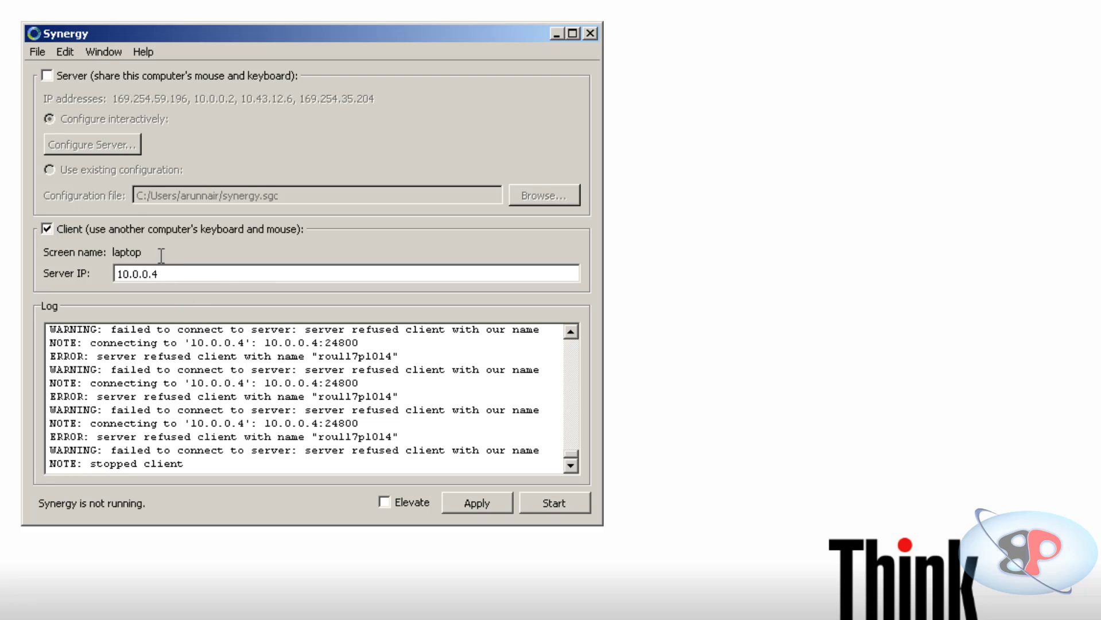
pyautogui.click(66, 52)
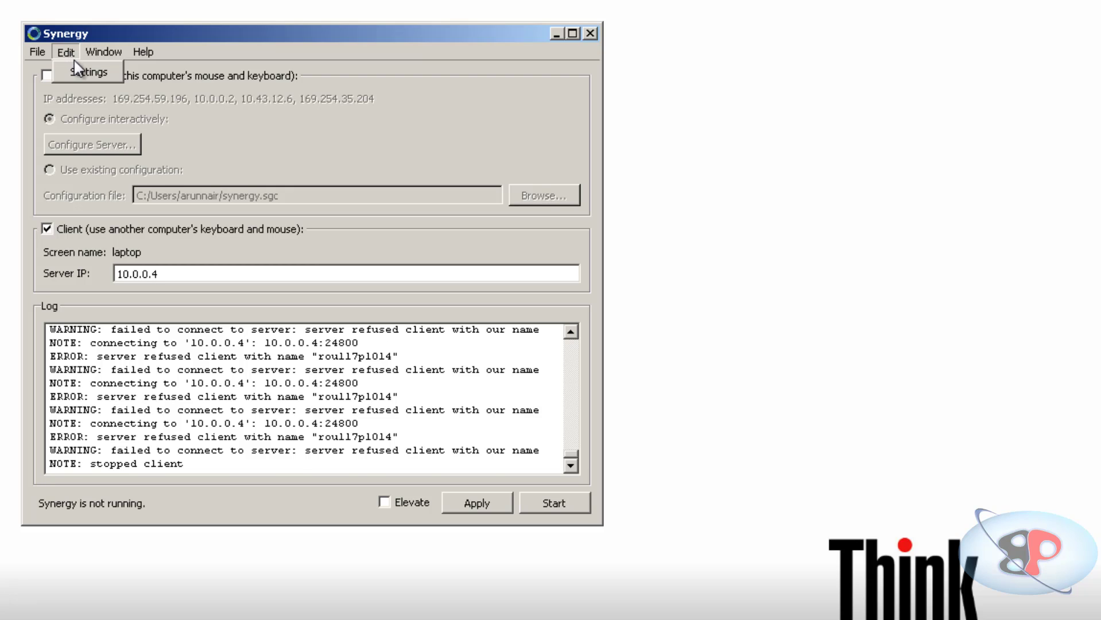
# Set the screen name to 'laptop' in Settings and start the client
pyautogui.click(79, 64)
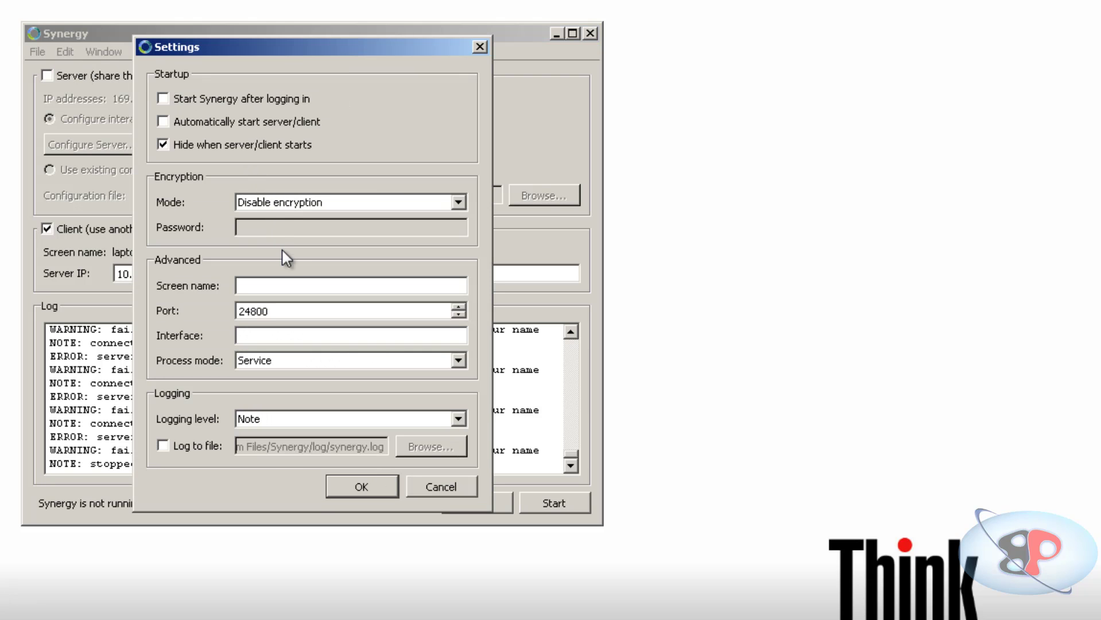
pyautogui.click(299, 285)
pyautogui.write('laptop')
pyautogui.click(367, 488)
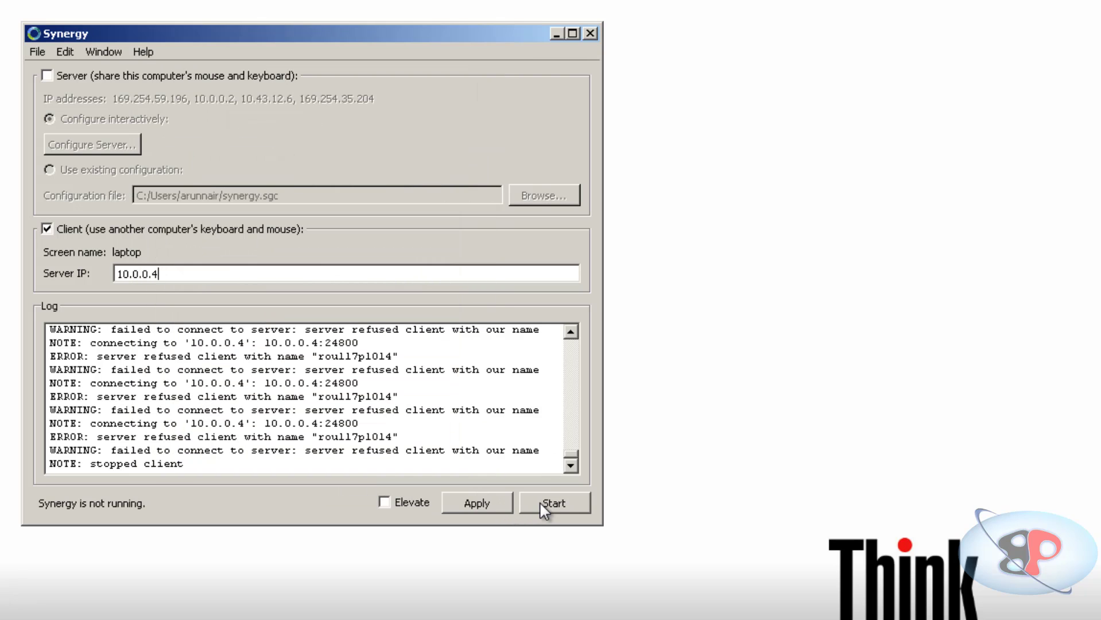
pyautogui.click(476, 503)
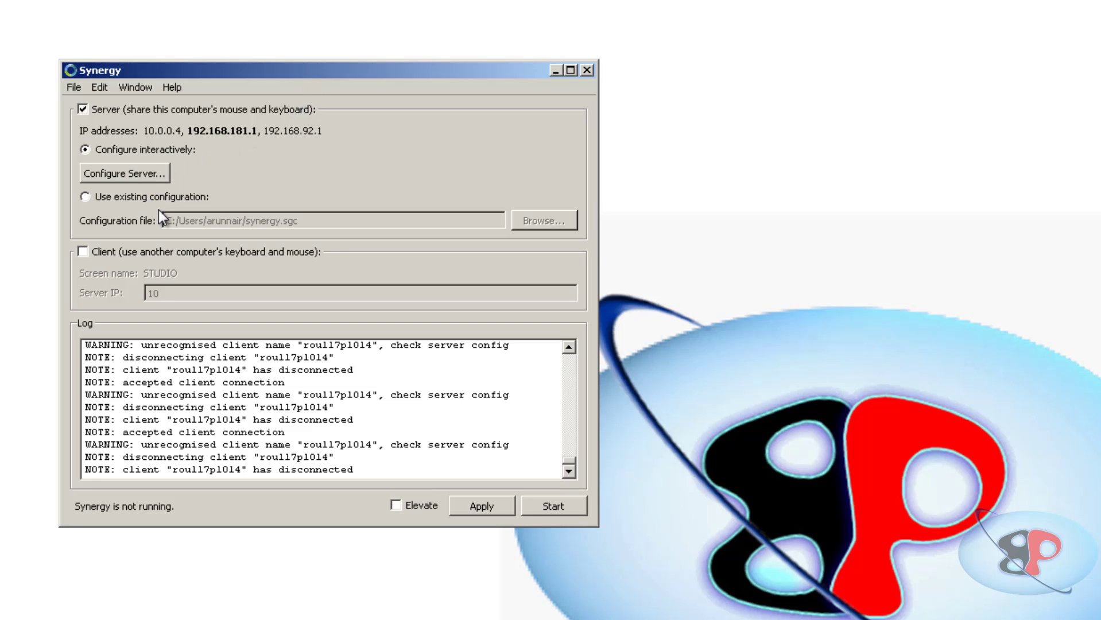
# Open the server layout, select the STUDIO screen, and check the computer name in System properties
pyautogui.click(152, 175)
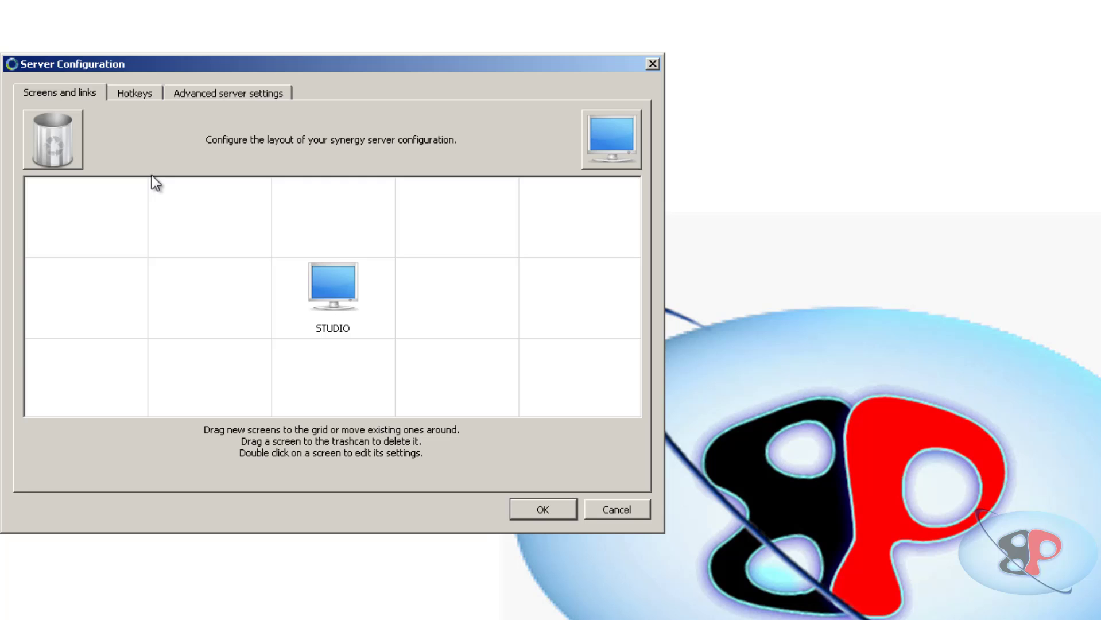
pyautogui.click(349, 335)
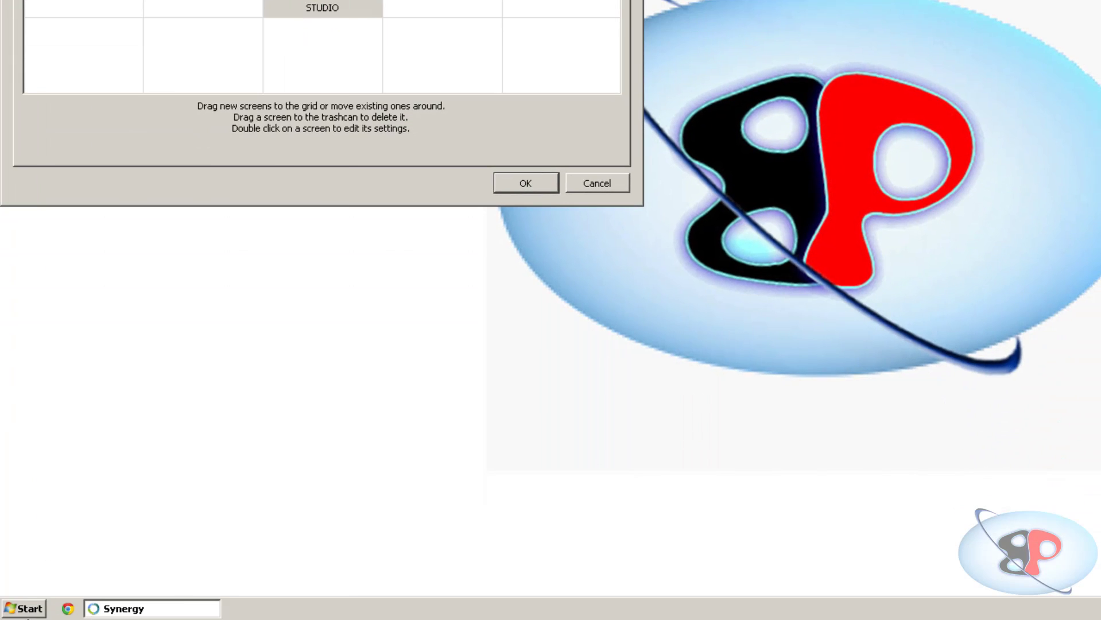
pyautogui.click(20, 607)
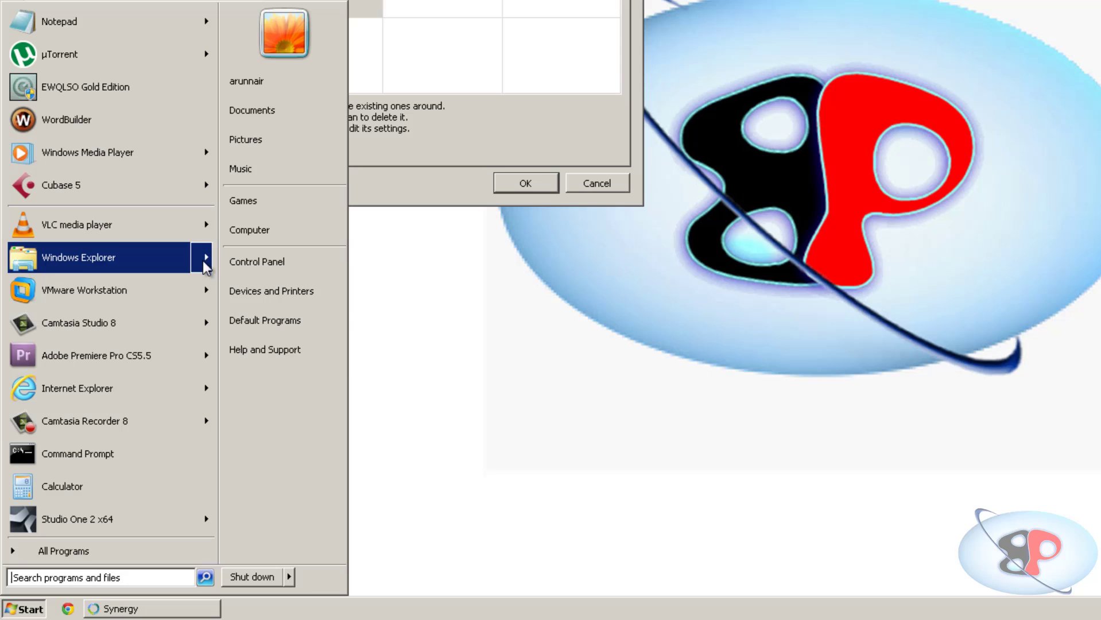
pyautogui.rightClick(260, 235)
pyautogui.click(319, 371)
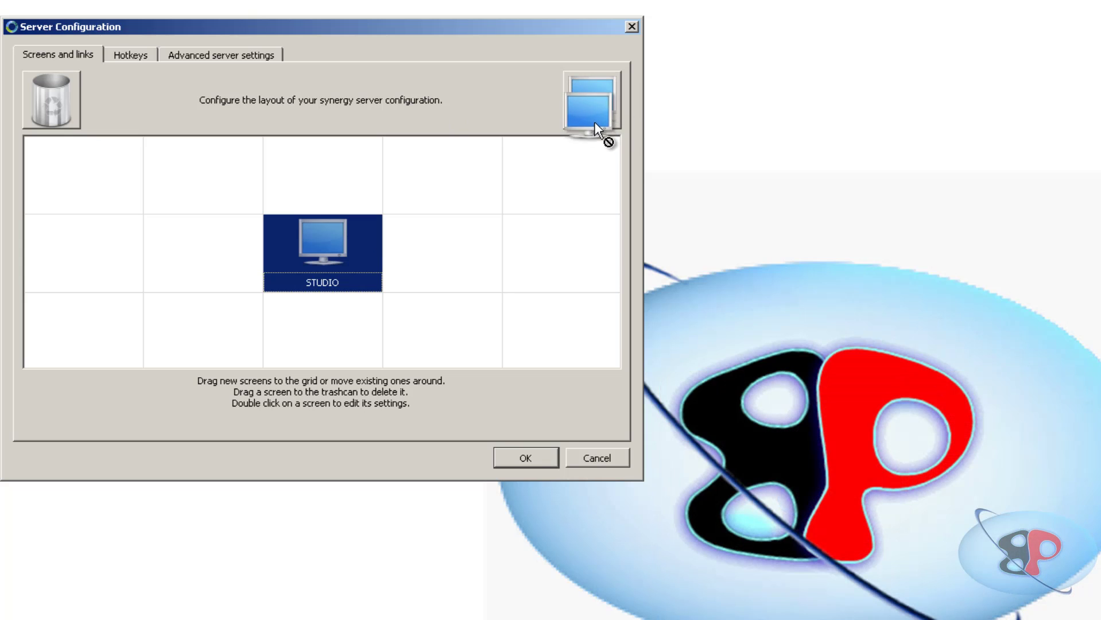
# Add a screen named 'laptop' right of STUDIO, save the layout, and start the server
pyautogui.moveTo(478, 255); pyautogui.dragTo(478, 257)
pyautogui.click(448, 266)
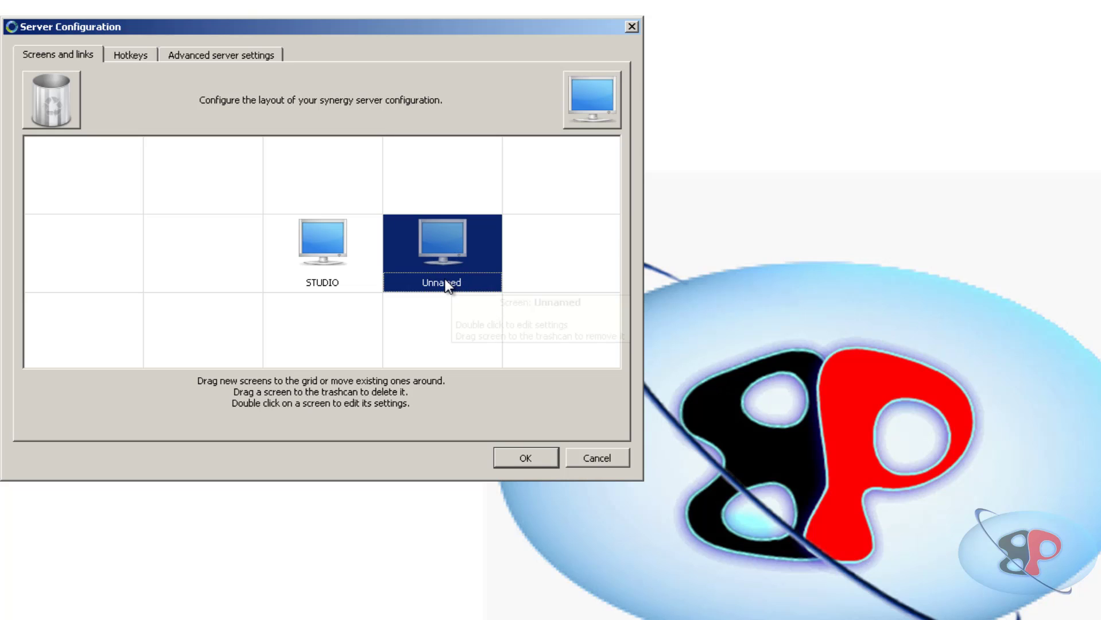
pyautogui.doubleClick(445, 282)
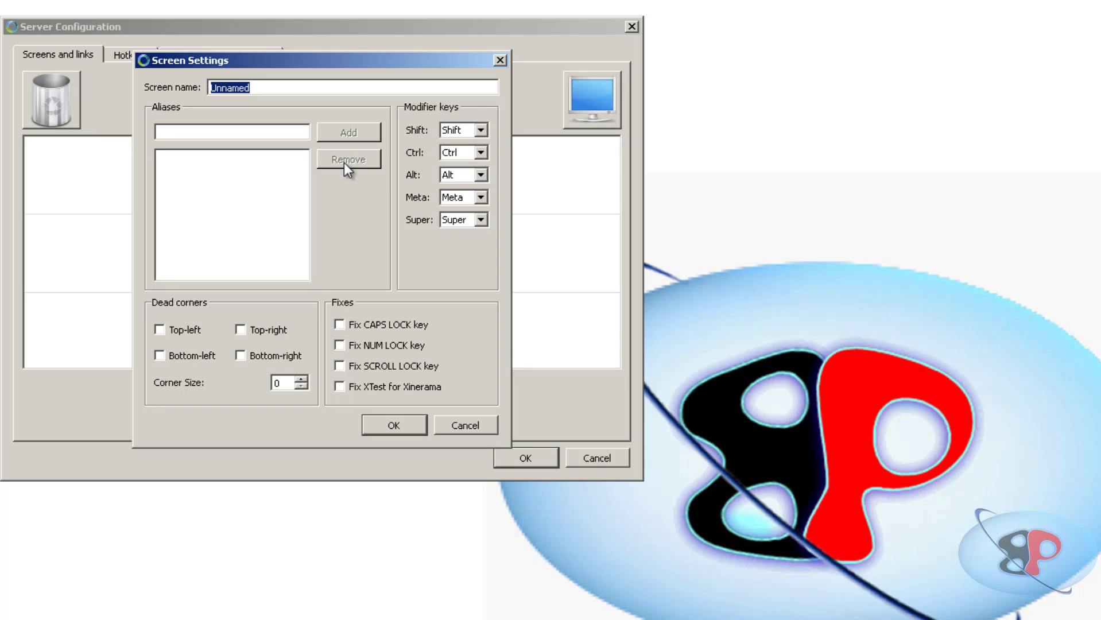
pyautogui.write('laptop')
pyautogui.click(394, 424)
pyautogui.click(547, 461)
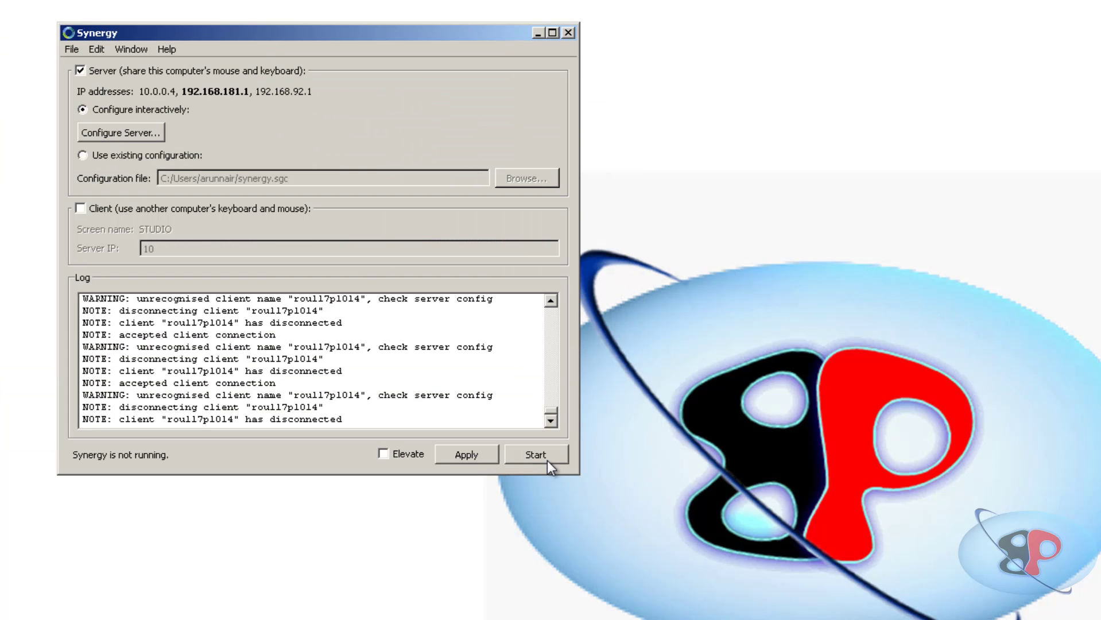
pyautogui.click(464, 453)
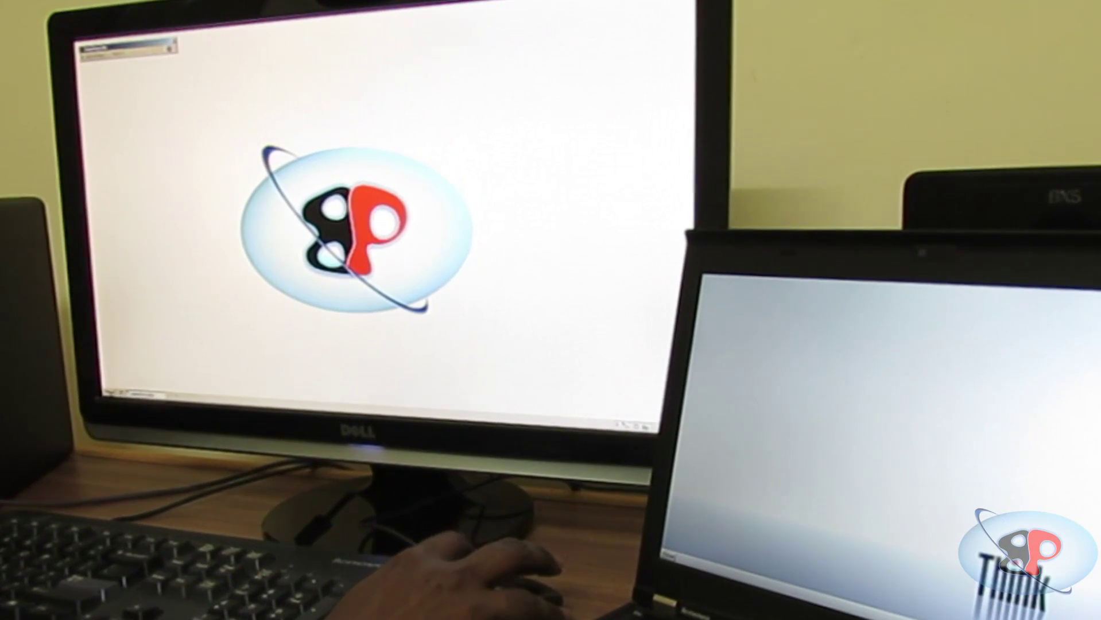
pyautogui.click(235, 288)
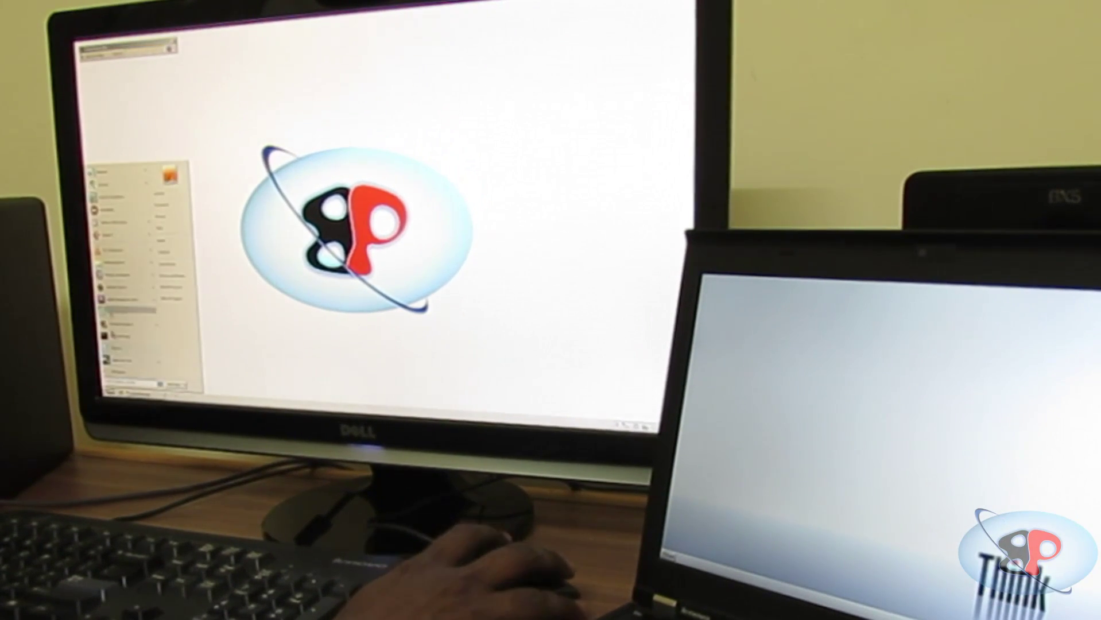
pyautogui.click(105, 185)
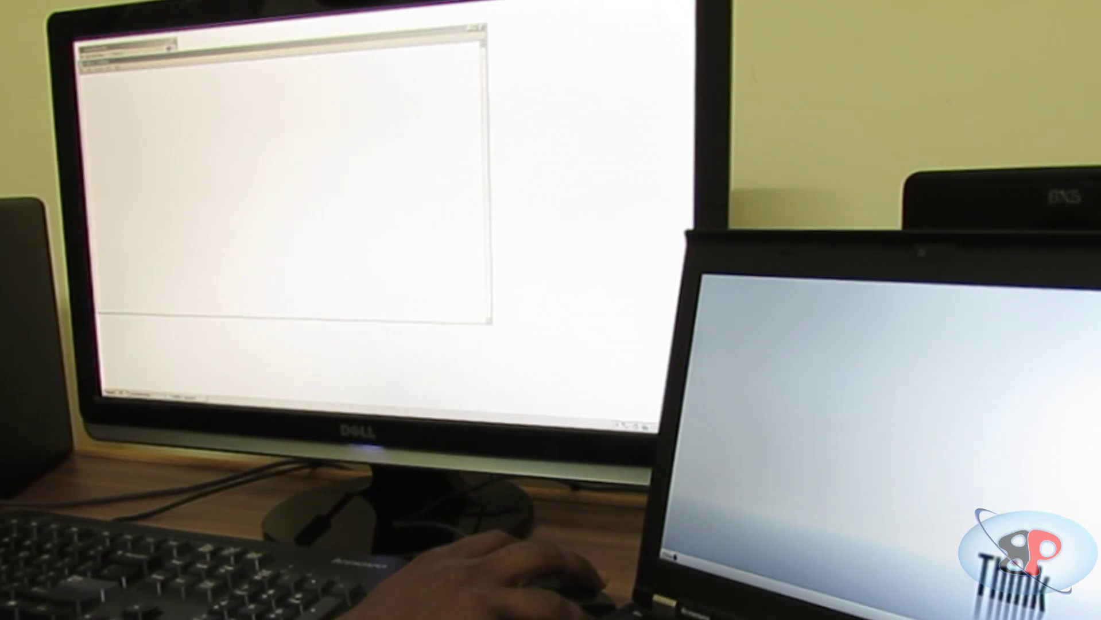
pyautogui.click(668, 556)
pyautogui.click(729, 352)
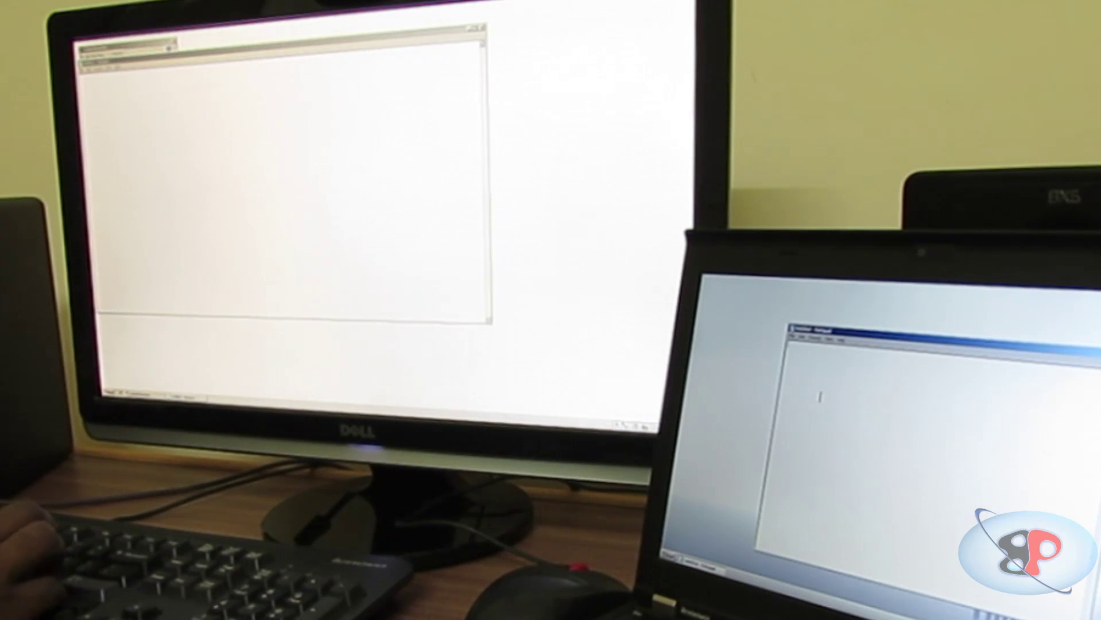
pyautogui.write('Hello World')
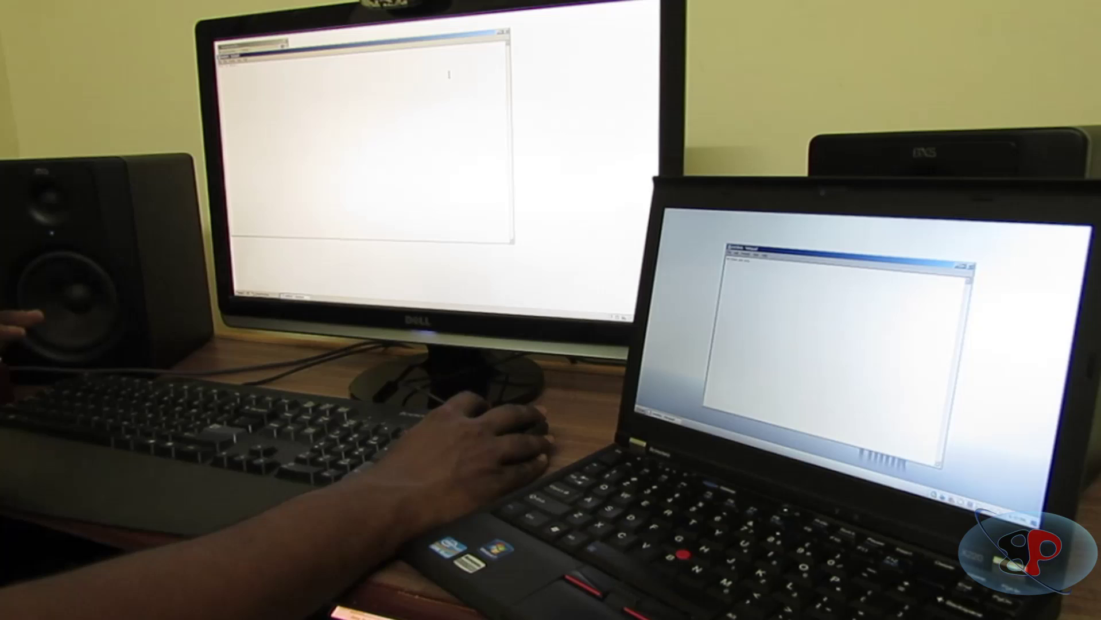
pyautogui.write('with synergy')
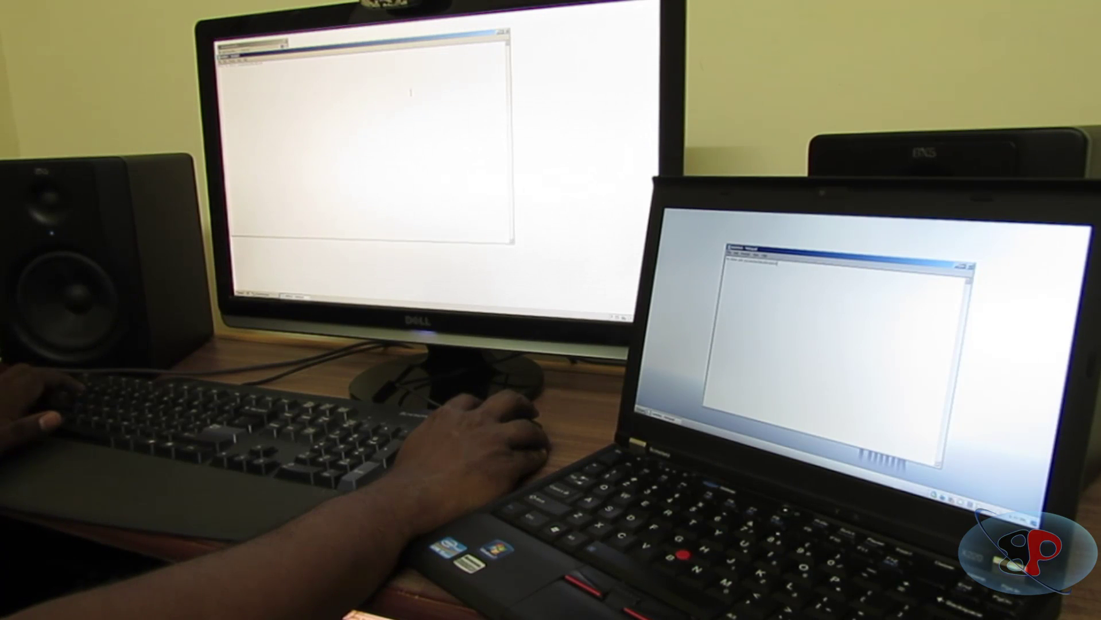
pyautogui.write(' from the desktop')
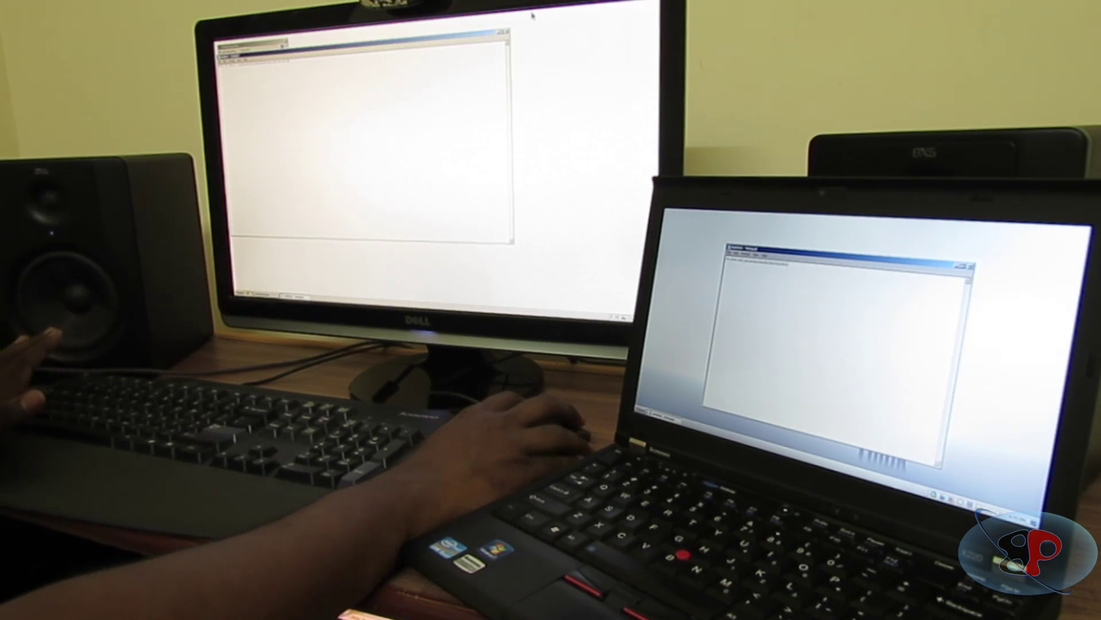
pyautogui.click(505, 32)
pyautogui.click(423, 169)
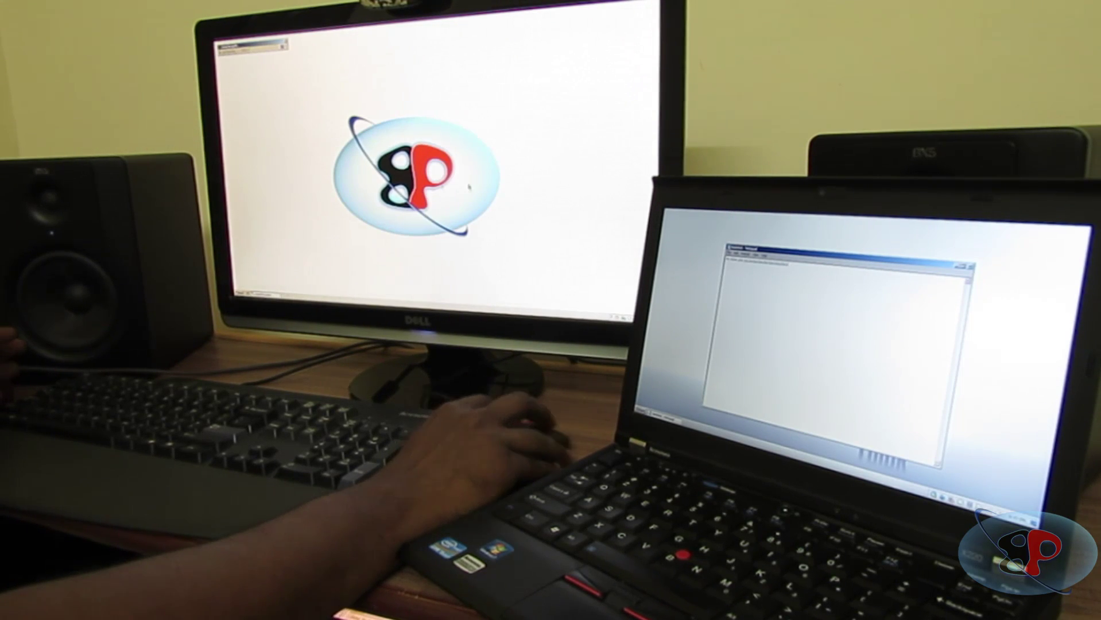
pyautogui.click(970, 265)
pyautogui.click(841, 345)
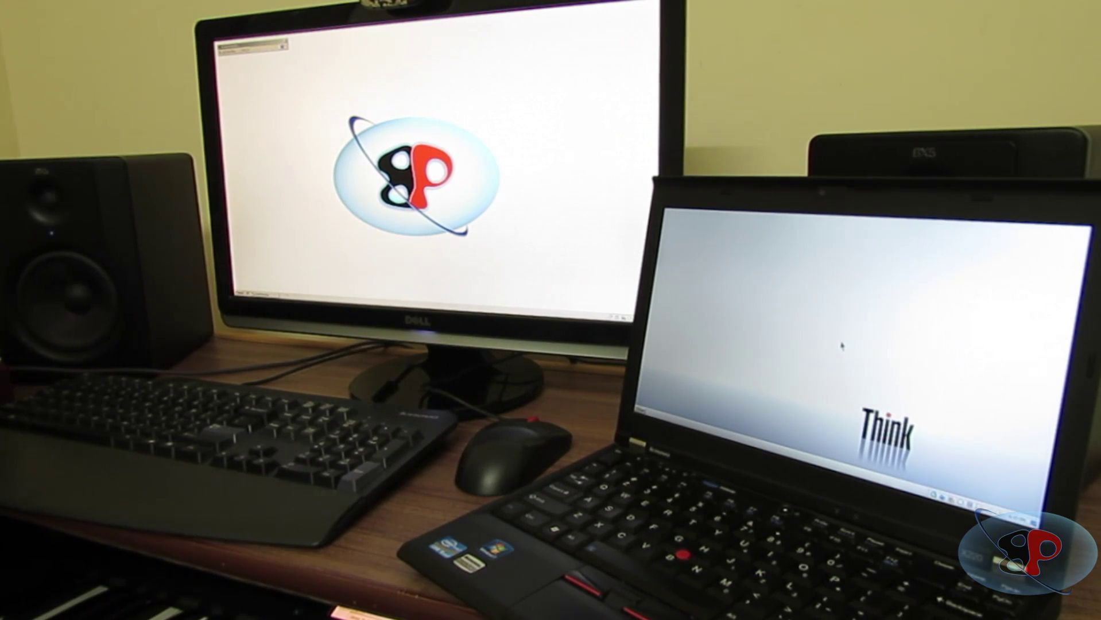